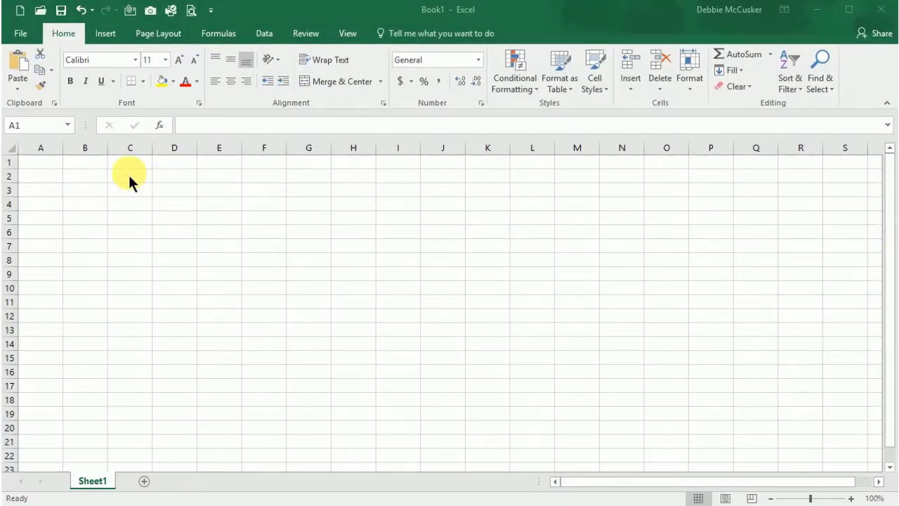
Enter =RAND() in A1 to get a random decimal such as 0.16743.
{"action": "left_click", "coordinate": [46, 162]}
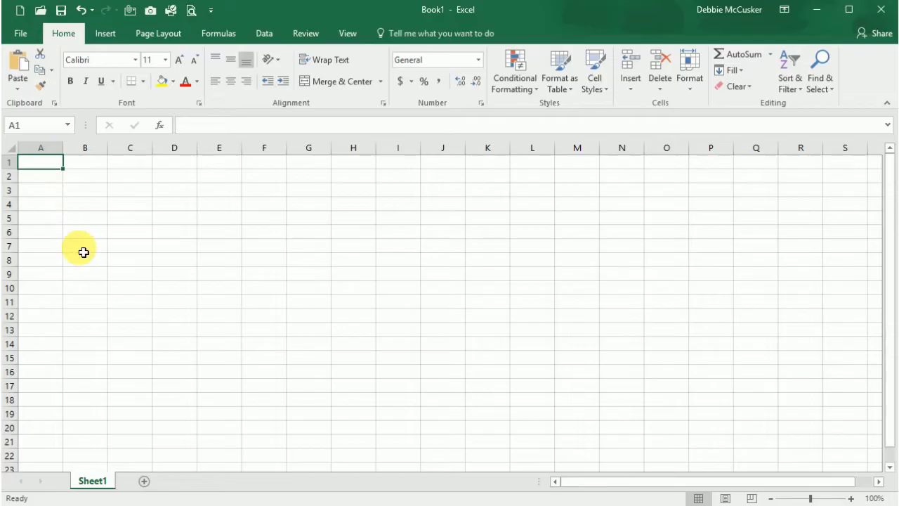
{"action": "type", "text": "=RAND"}
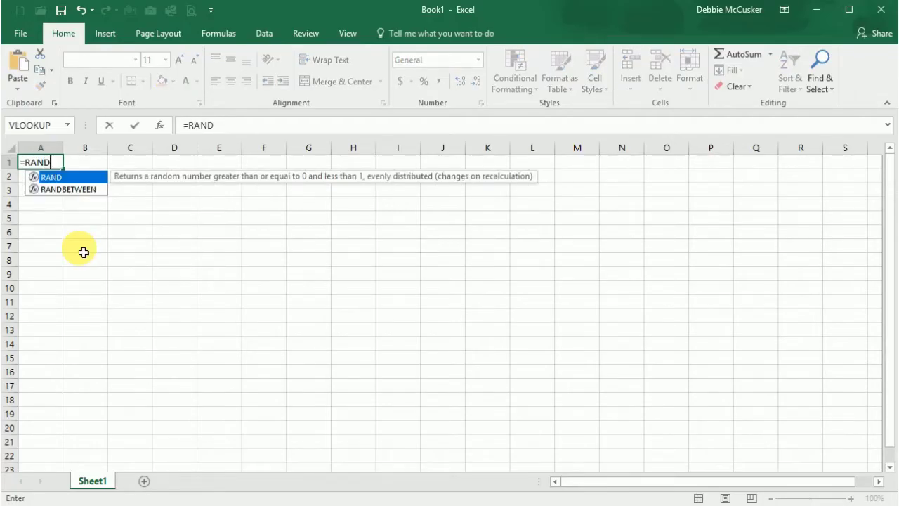
{"action": "type", "text": "()"}
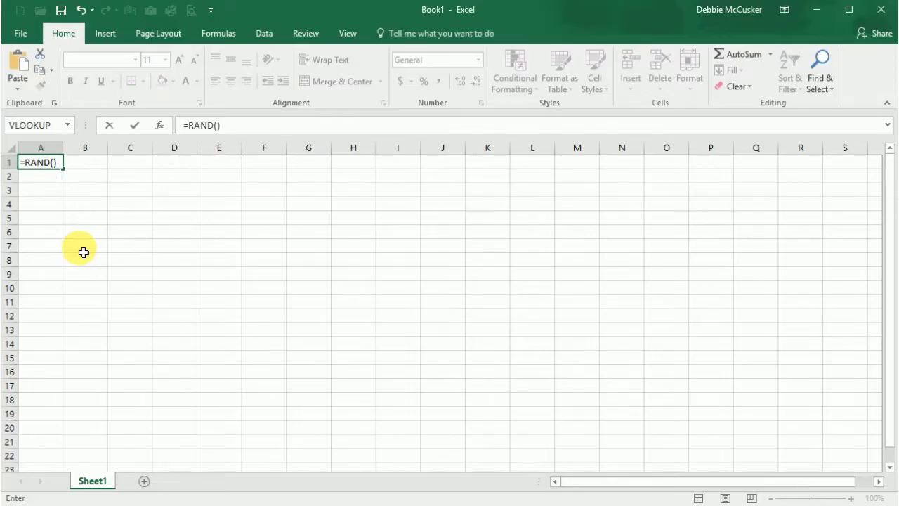
{"action": "key", "text": "Return"}
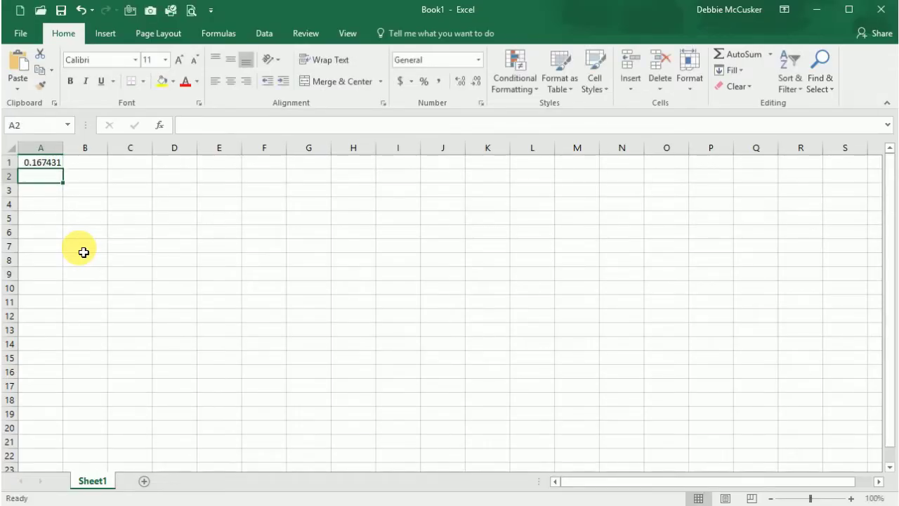
{"action": "key", "text": "Up"}
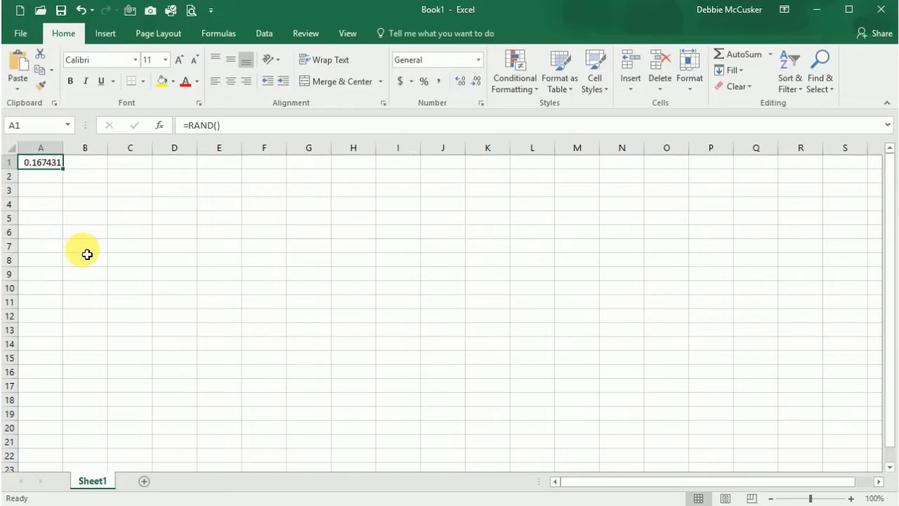
Zoom in three levels on the sheet and reselect cell A1.
{"action": "left_click", "coordinate": [851, 498]}
{"action": "left_click", "coordinate": [851, 498]}
{"action": "left_click", "coordinate": [851, 498]}
{"action": "left_click", "coordinate": [852, 498]}
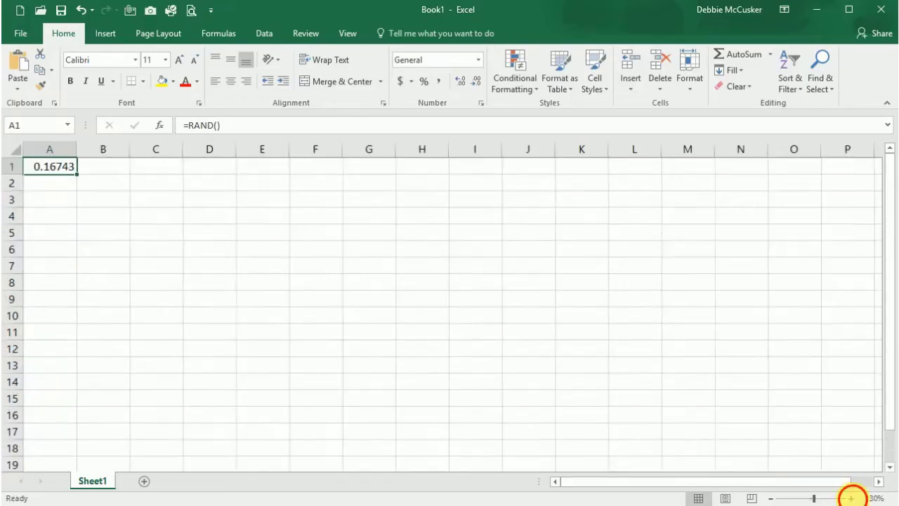
{"action": "left_click", "coordinate": [852, 498]}
{"action": "left_click", "coordinate": [851, 498]}
{"action": "left_click", "coordinate": [76, 195]}
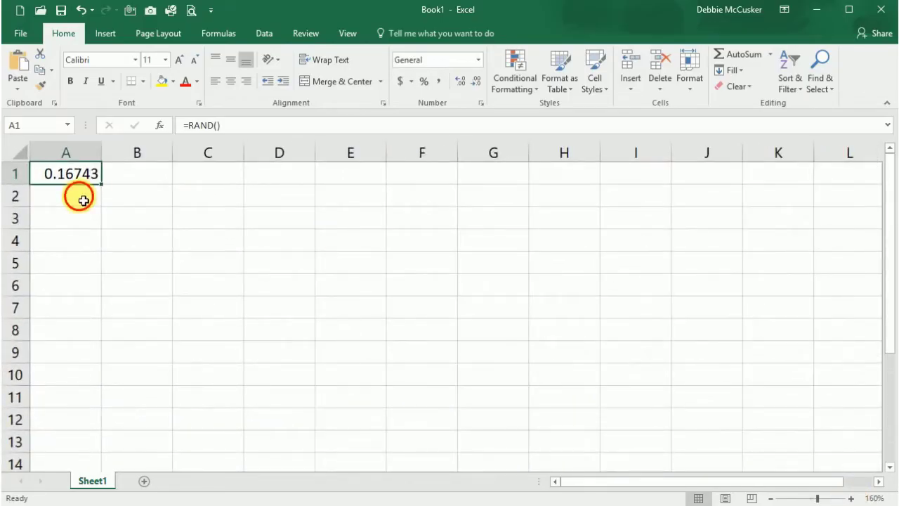
{"action": "left_click", "coordinate": [62, 174]}
Replace A1's formula with =RANDBETWEEN(1,69), which returns a whole number such as 65.
{"action": "key", "text": "Delete"}
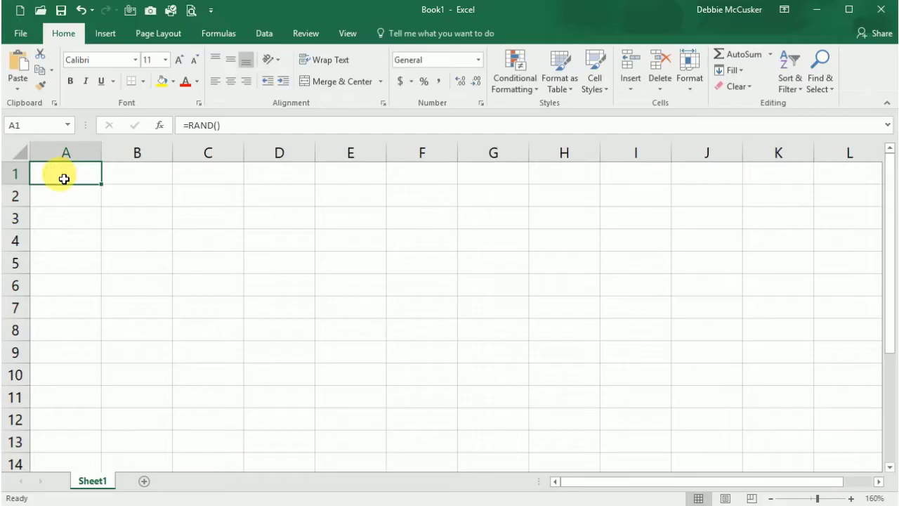
{"action": "type", "text": "="}
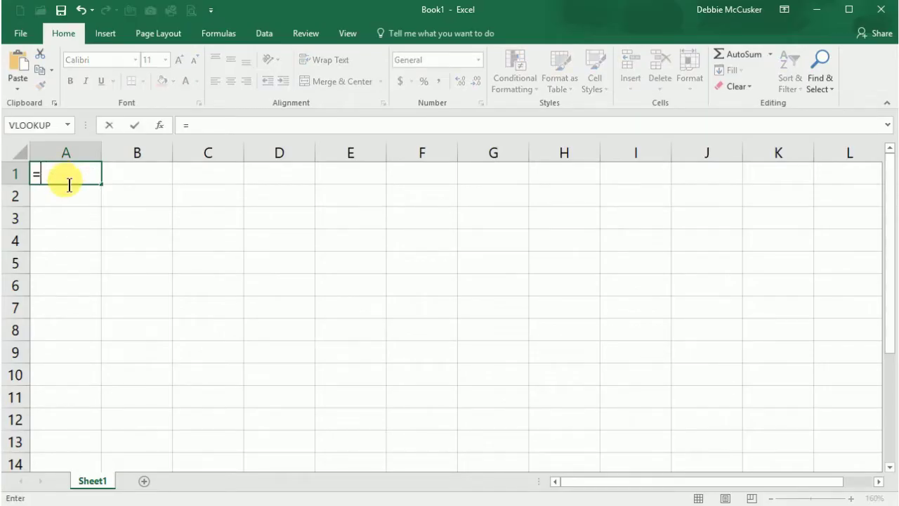
{"action": "type", "text": "R"}
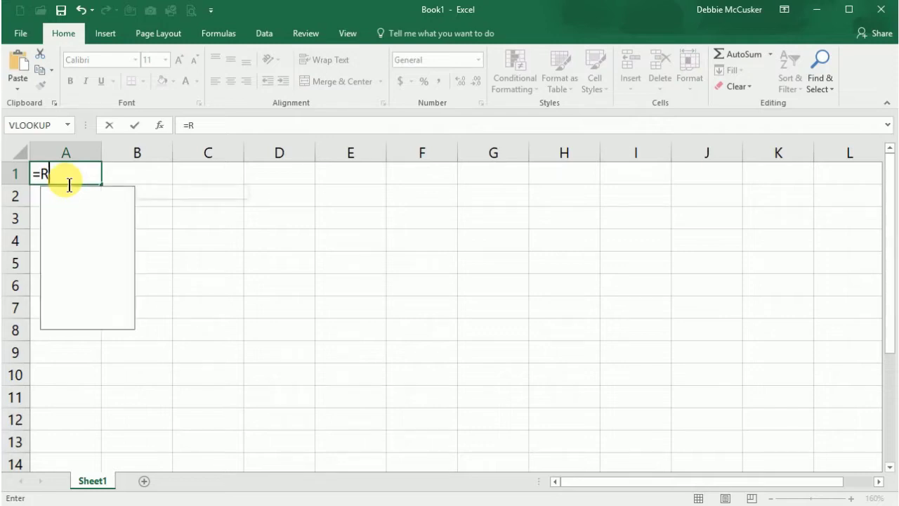
{"action": "type", "text": "ANDBETWEEN("}
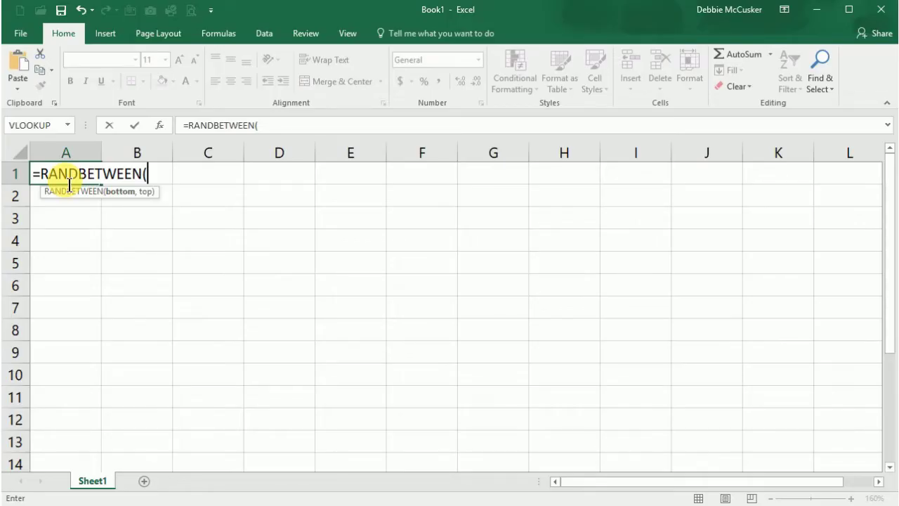
{"action": "type", "text": "1,69)"}
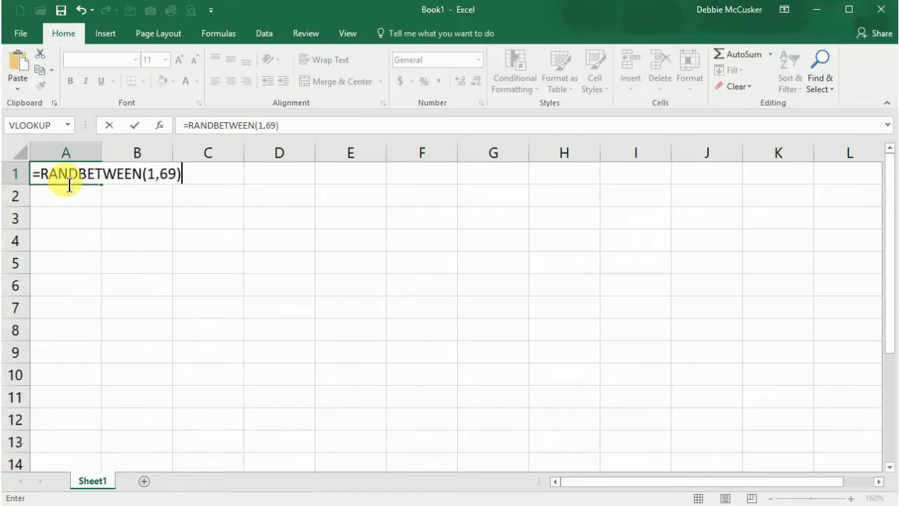
{"action": "key", "text": "Return"}
{"action": "left_click", "coordinate": [64, 179]}
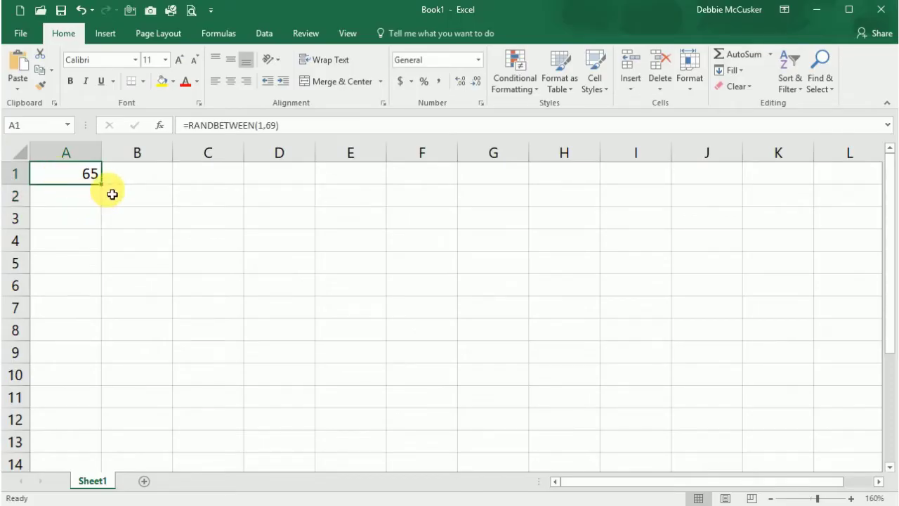
Fill the RANDBETWEEN(1,69) formula down to A6 and recalculate the numbers three times.
{"action": "left_click_drag", "start_coordinate": [107, 192], "coordinate": [106, 298]}
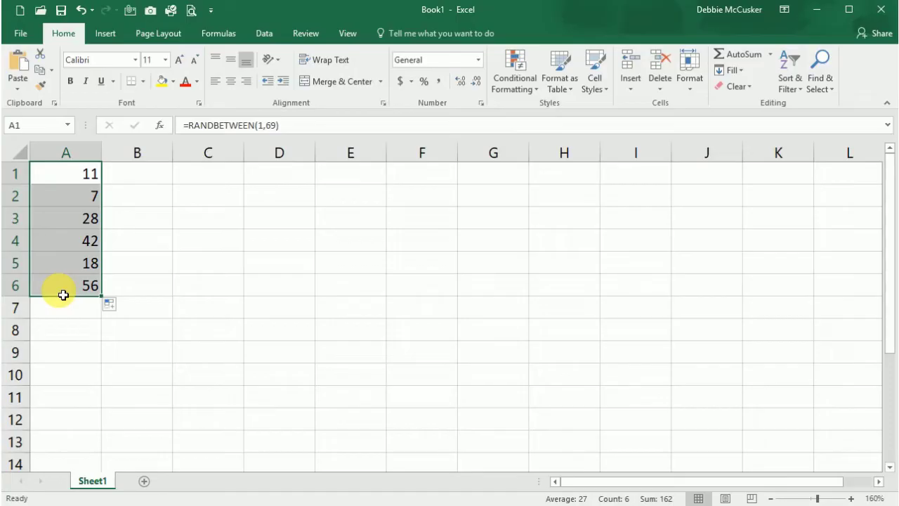
{"action": "left_click", "coordinate": [77, 180]}
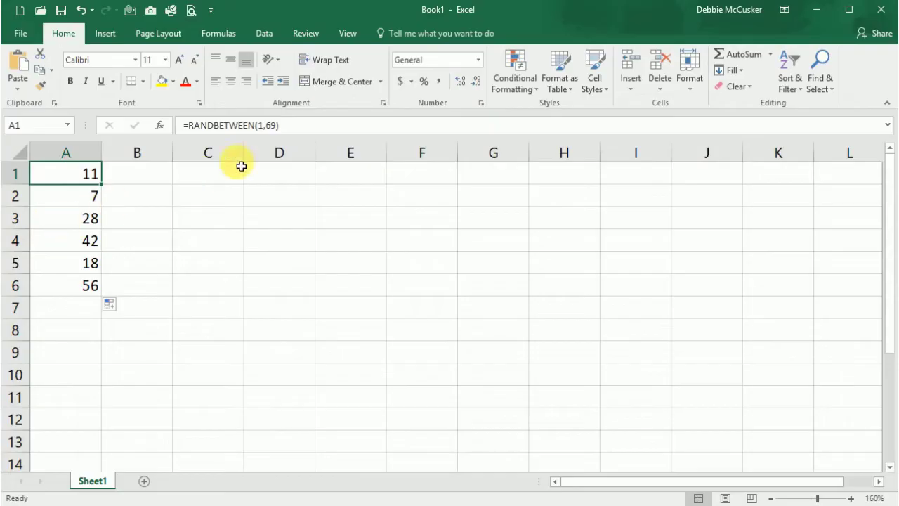
{"action": "left_click", "coordinate": [297, 131]}
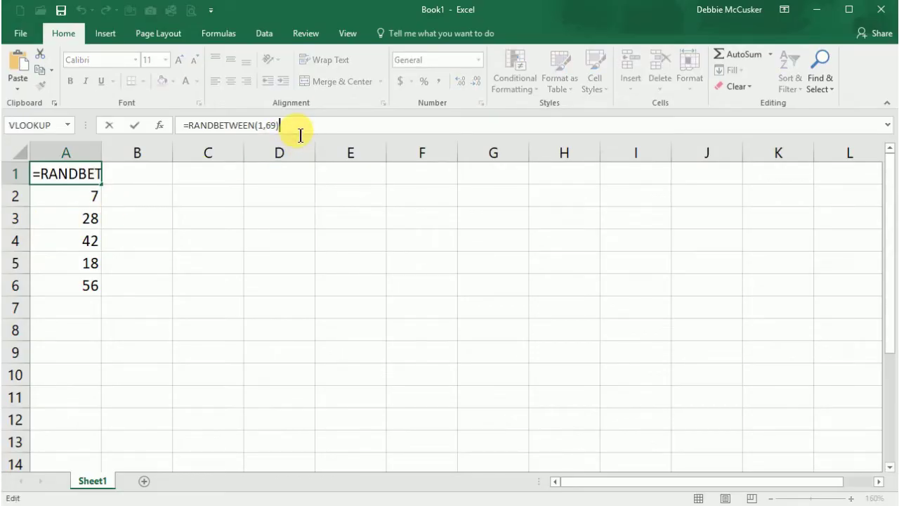
{"action": "key", "text": "Return"}
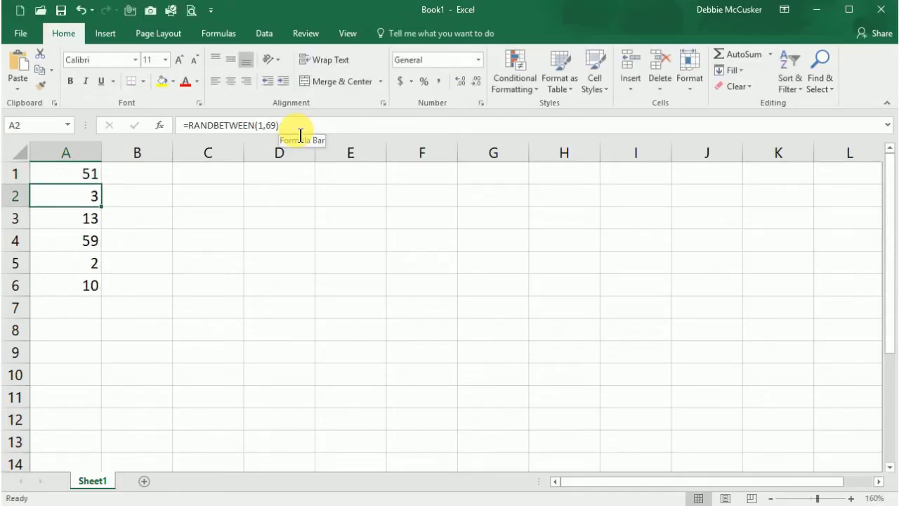
{"action": "left_click", "coordinate": [301, 130]}
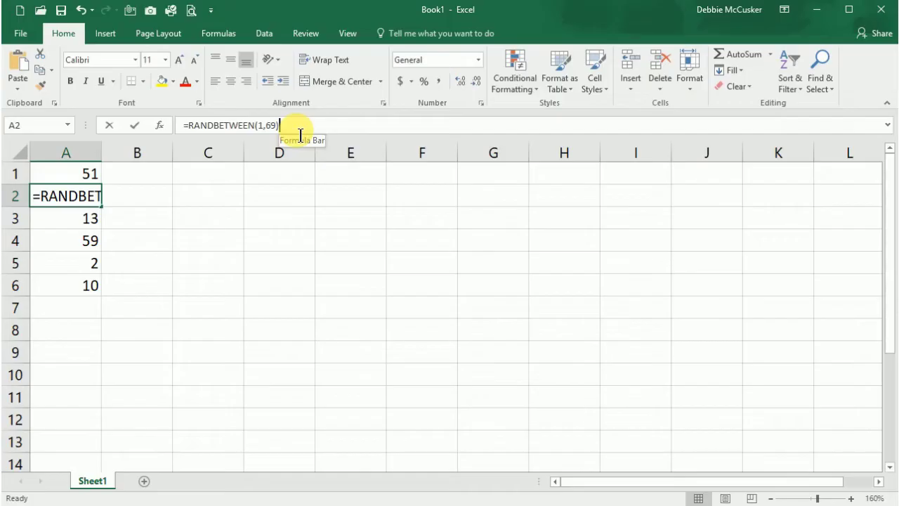
{"action": "key", "text": "Return"}
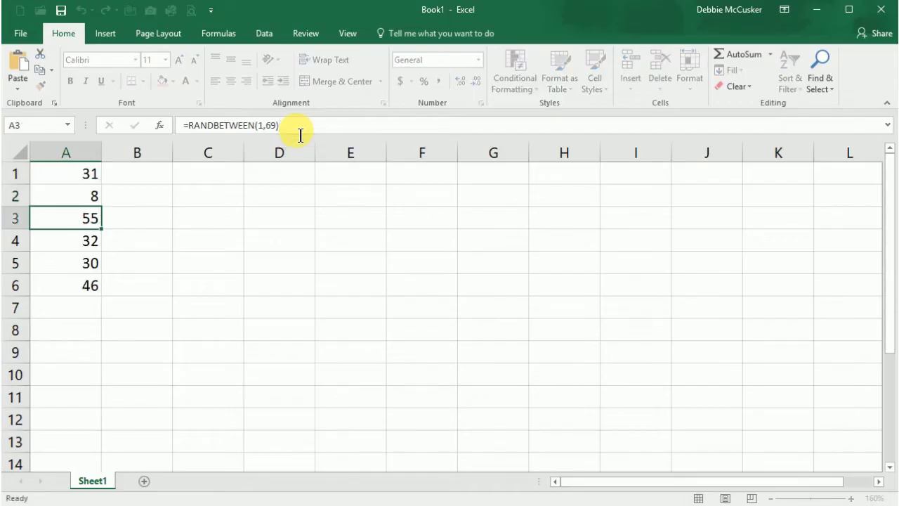
{"action": "left_click", "coordinate": [301, 135]}
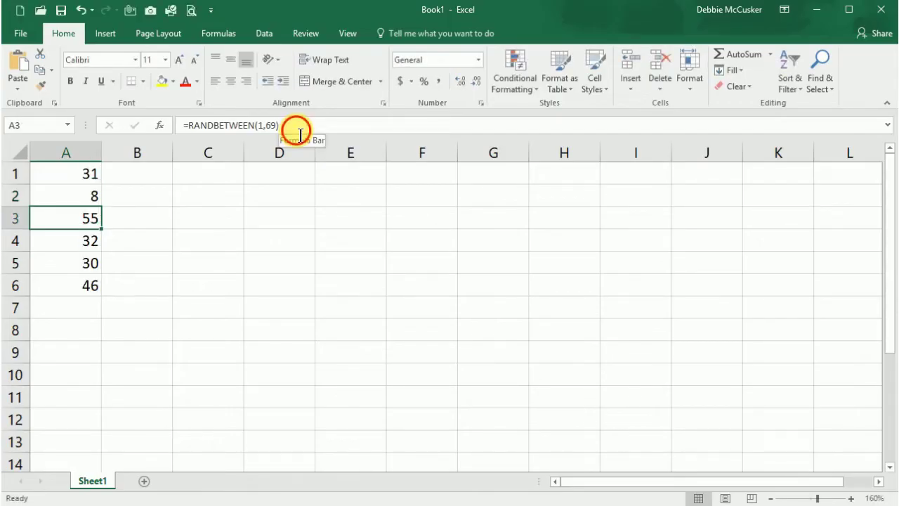
{"action": "key", "text": "Return"}
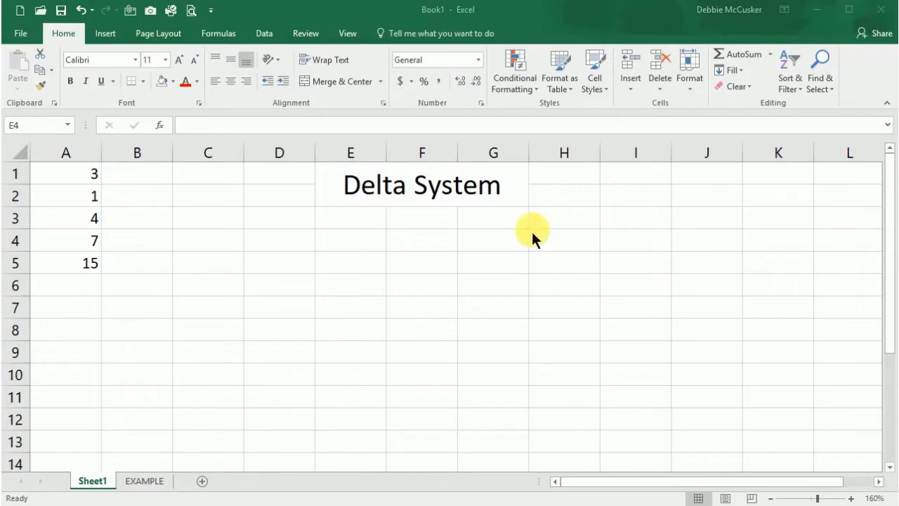
Give the merged Delta System heading a yellow fill, then select cell E4.
{"action": "left_click", "coordinate": [347, 184]}
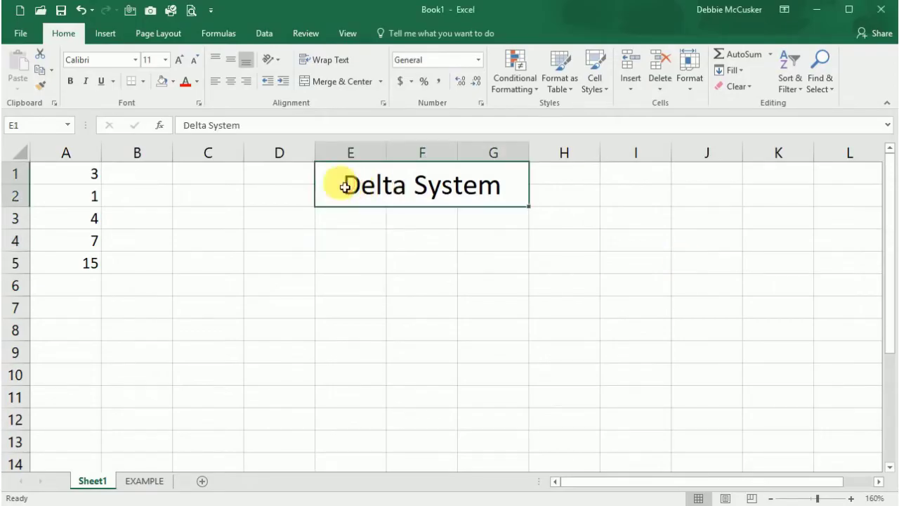
{"action": "left_click", "coordinate": [171, 81]}
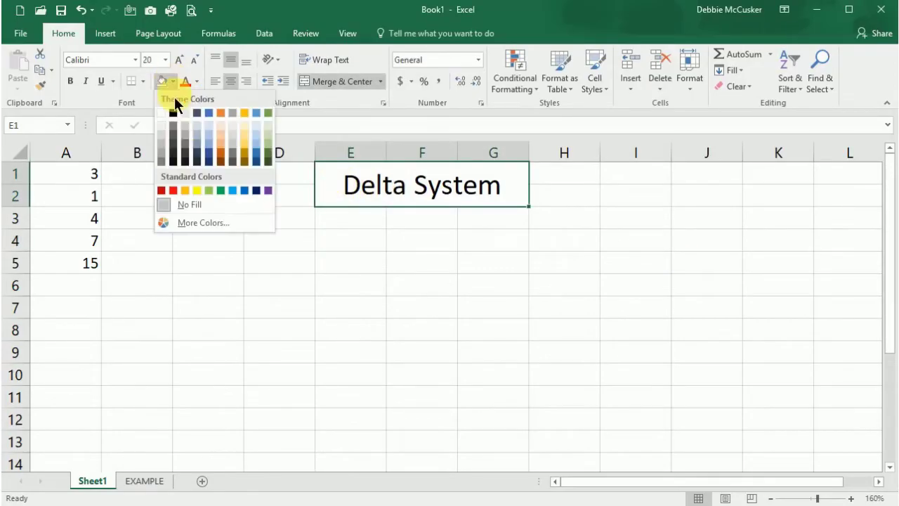
{"action": "left_click", "coordinate": [196, 189]}
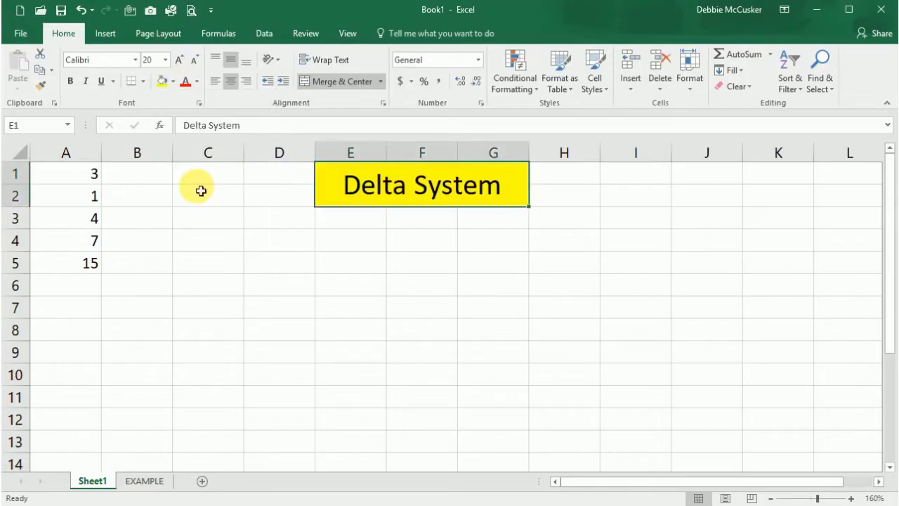
{"action": "left_click", "coordinate": [352, 241]}
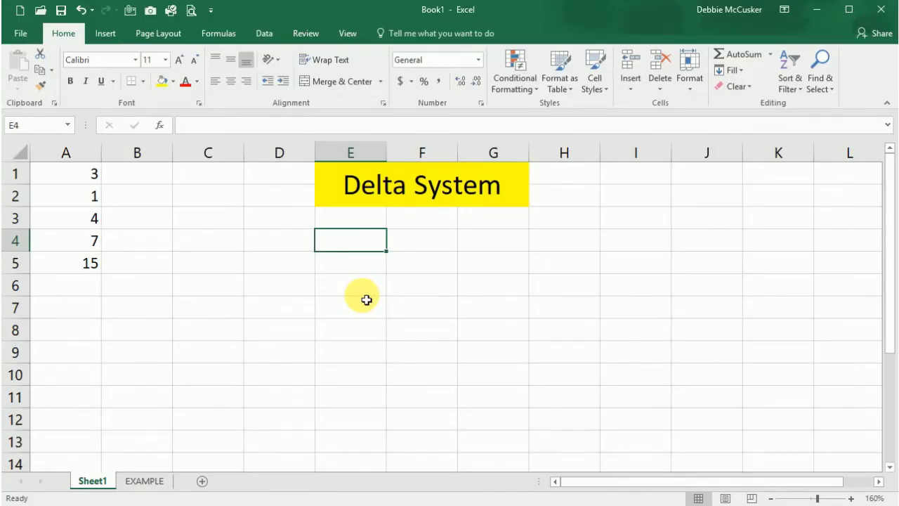
List #1 as 1-5, #2 as 1-8 and #3 as 1-8 in columns E and F.
{"action": "type", "text": "#1"}
{"action": "key", "text": "Tab"}
{"action": "type", "text": "1-5"}
{"action": "key", "text": "Return"}
{"action": "type", "text": "#2"}
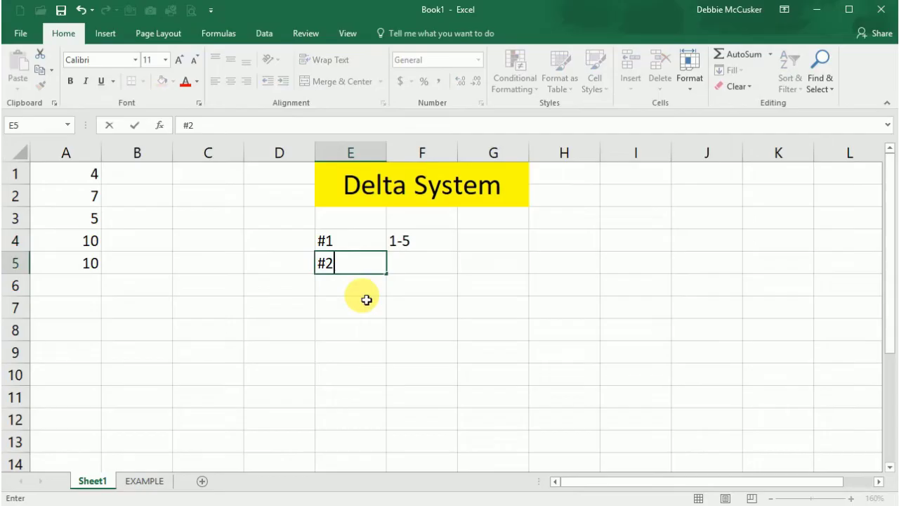
{"action": "key", "text": "Tab"}
{"action": "type", "text": "1-"}
{"action": "left_click", "coordinate": [361, 292]}
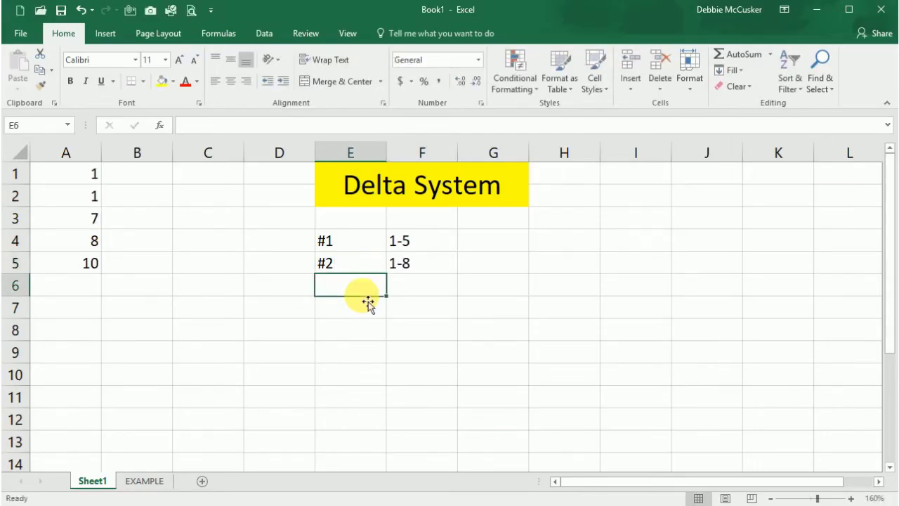
{"action": "type", "text": "#3"}
{"action": "key", "text": "Tab"}
{"action": "type", "text": "1-8"}
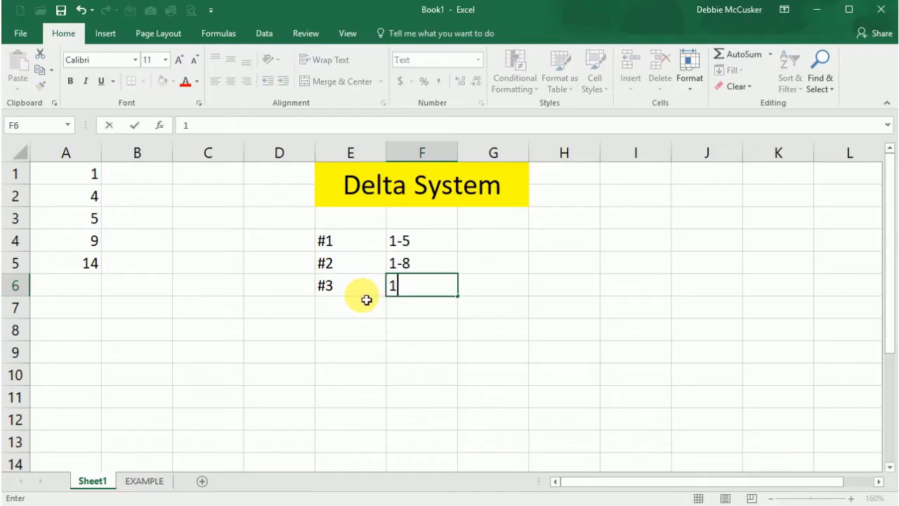
{"action": "left_click", "coordinate": [367, 300]}
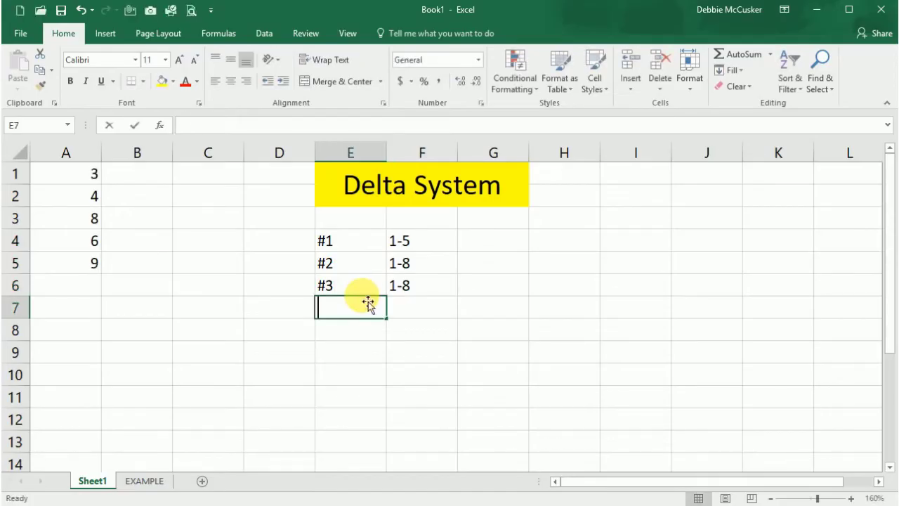
Add #4 as Close to 8, then #5 and #6 as 8-15.
{"action": "type", "text": "#4"}
{"action": "key", "text": "Tab"}
{"action": "type", "text": "Close"}
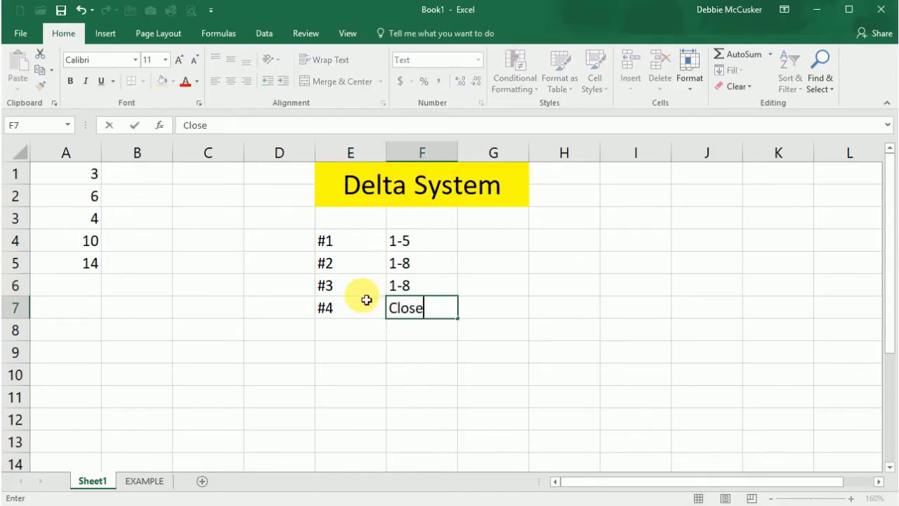
{"action": "type", "text": " to 8"}
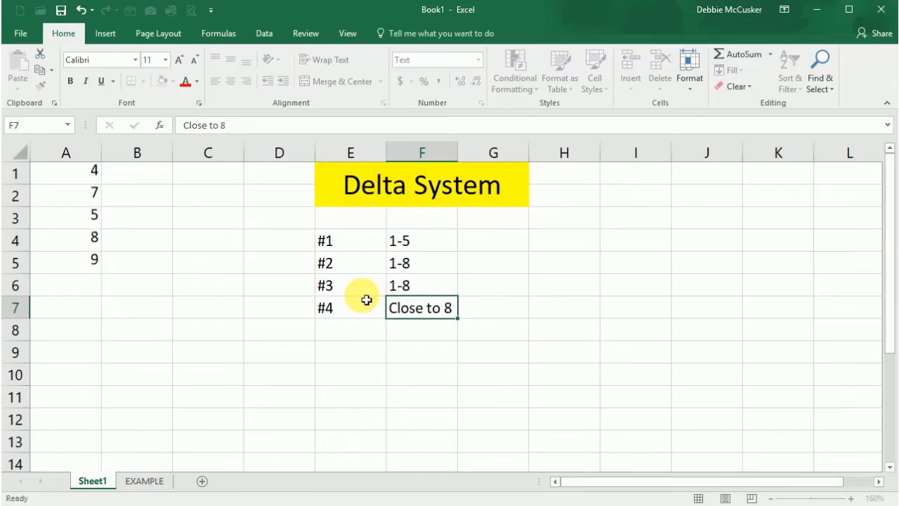
{"action": "key", "text": "Return"}
{"action": "type", "text": "#5"}
{"action": "key", "text": "Tab"}
{"action": "type", "text": "8-15"}
{"action": "key", "text": "ctrl+Return"}
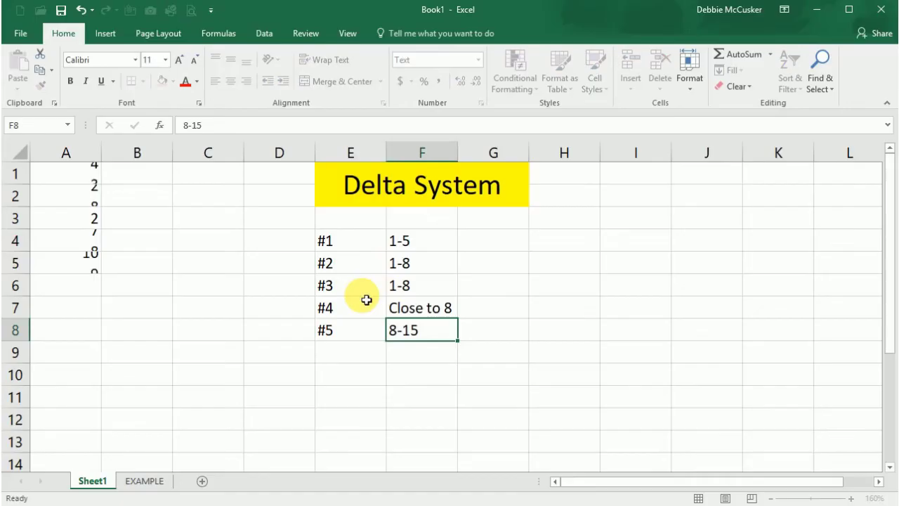
{"action": "key", "text": "Return"}
{"action": "type", "text": "#6"}
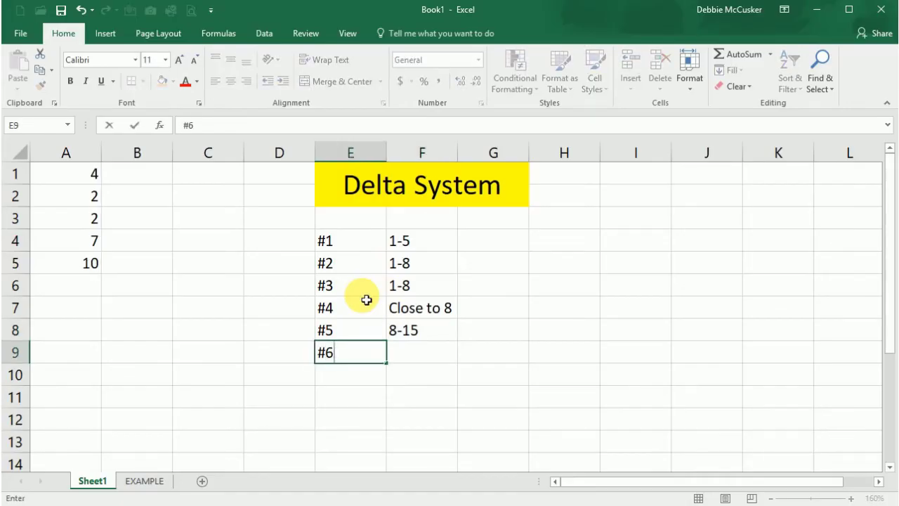
{"action": "key", "text": "Tab"}
{"action": "type", "text": "8-15"}
{"action": "key", "text": "Return"}
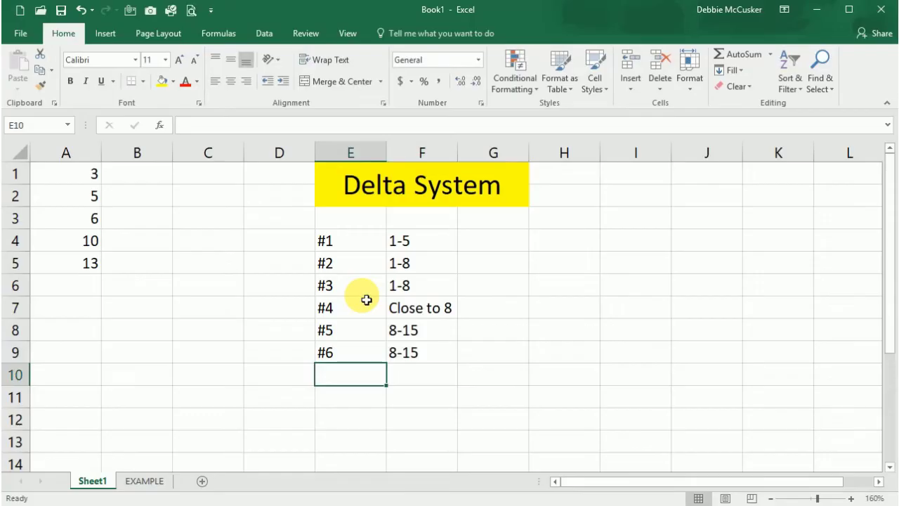
Check the A1–A5 formulas: RANDBETWEEN(1,5), (1,8), (1,8), (6,10) and (8,15).
{"action": "left_click", "coordinate": [79, 173]}
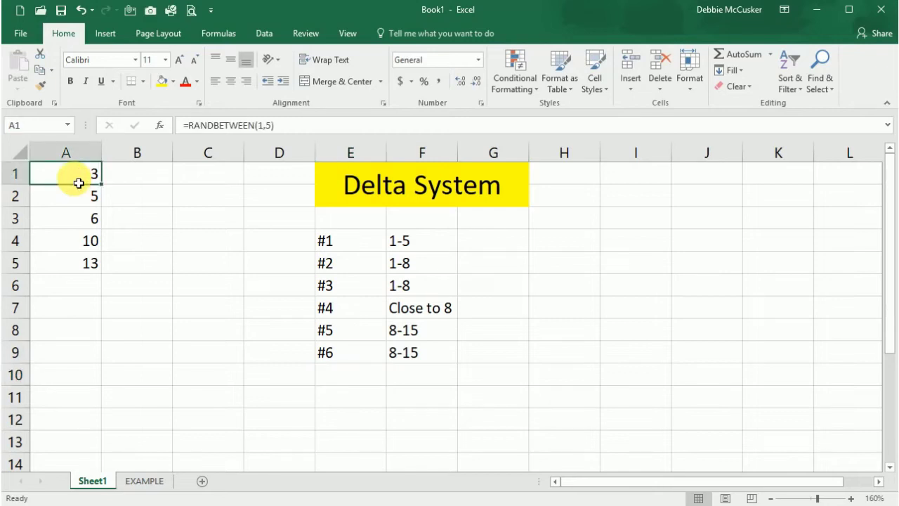
{"action": "left_click", "coordinate": [302, 134]}
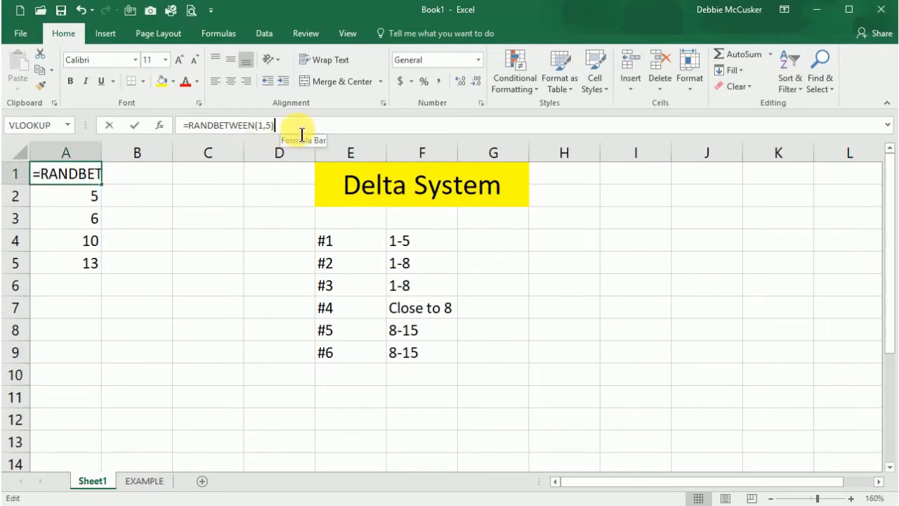
{"action": "left_click", "coordinate": [59, 203]}
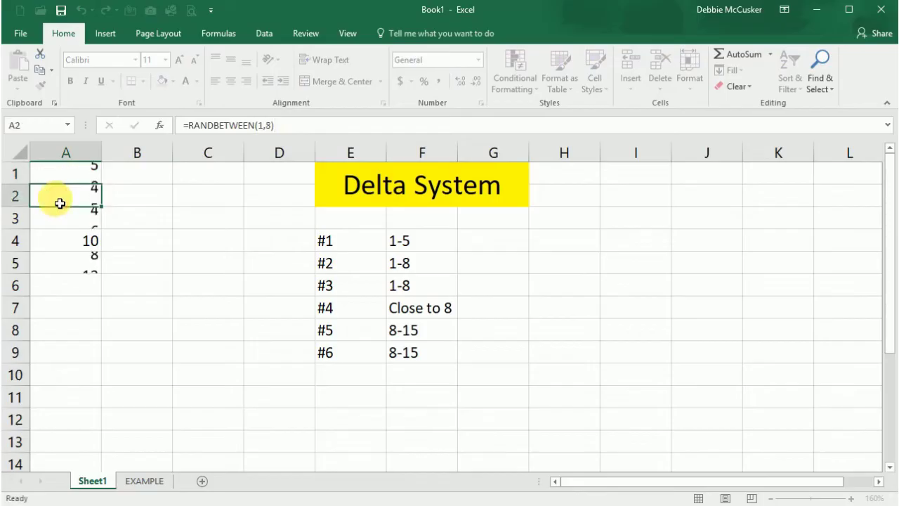
{"action": "left_click", "coordinate": [316, 135]}
{"action": "left_click", "coordinate": [90, 223]}
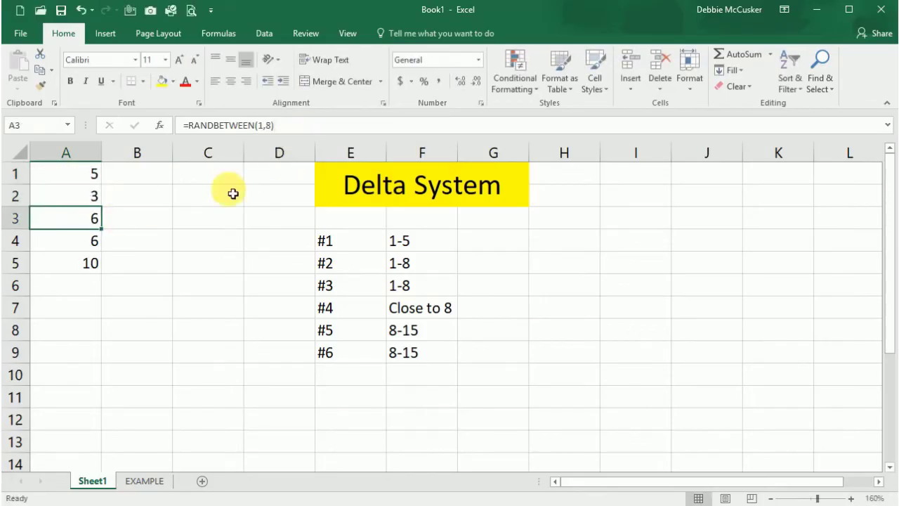
{"action": "left_click", "coordinate": [294, 133]}
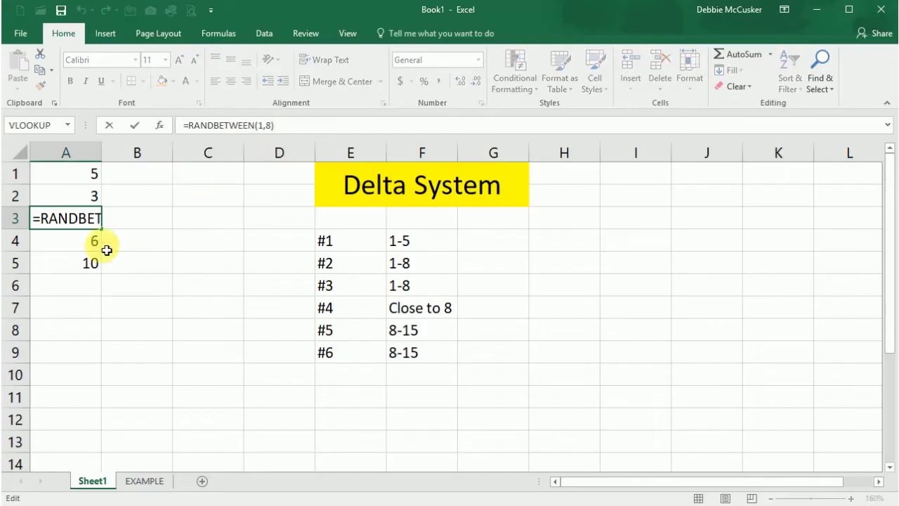
{"action": "left_click", "coordinate": [70, 247]}
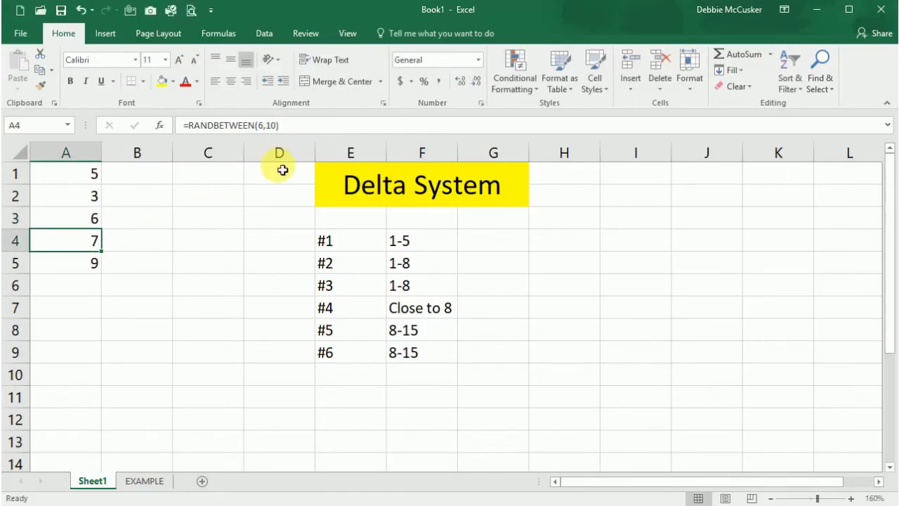
{"action": "left_click", "coordinate": [312, 134]}
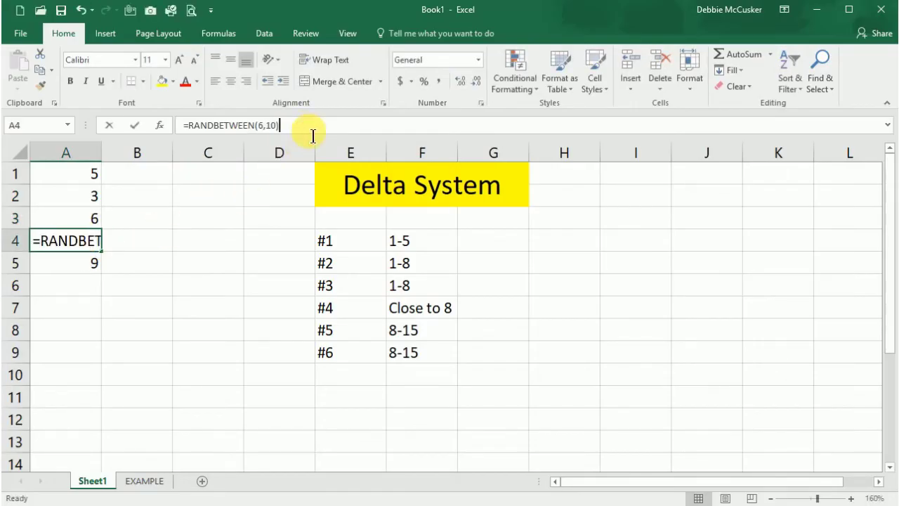
{"action": "left_click", "coordinate": [89, 269]}
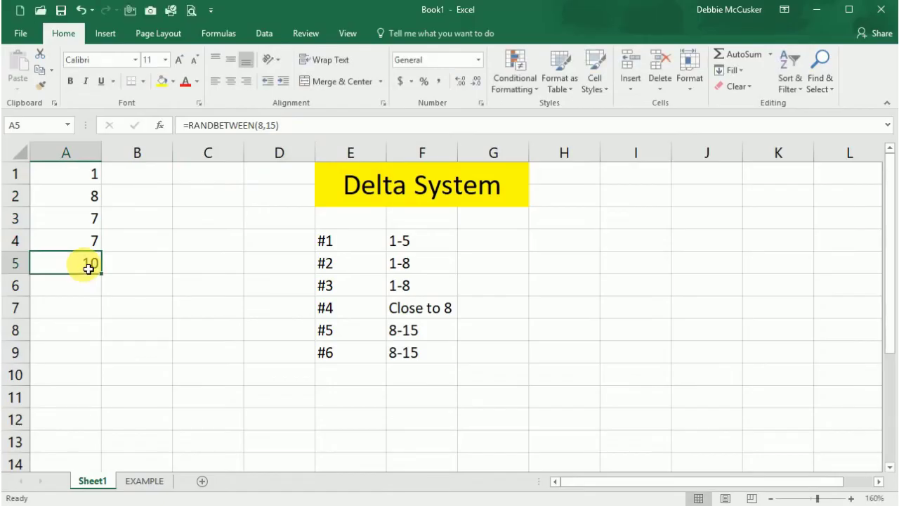
Copy the fifth number's formula into A6, then move to the EXAMPLE sheet.
{"action": "left_click_drag", "start_coordinate": [103, 275], "coordinate": [89, 289]}
{"action": "left_click", "coordinate": [134, 482]}
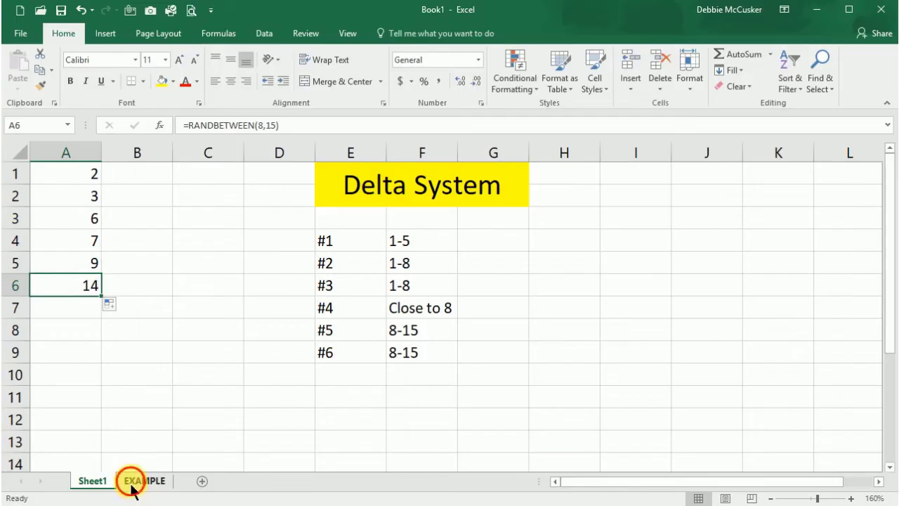
{"action": "left_click", "coordinate": [149, 183]}
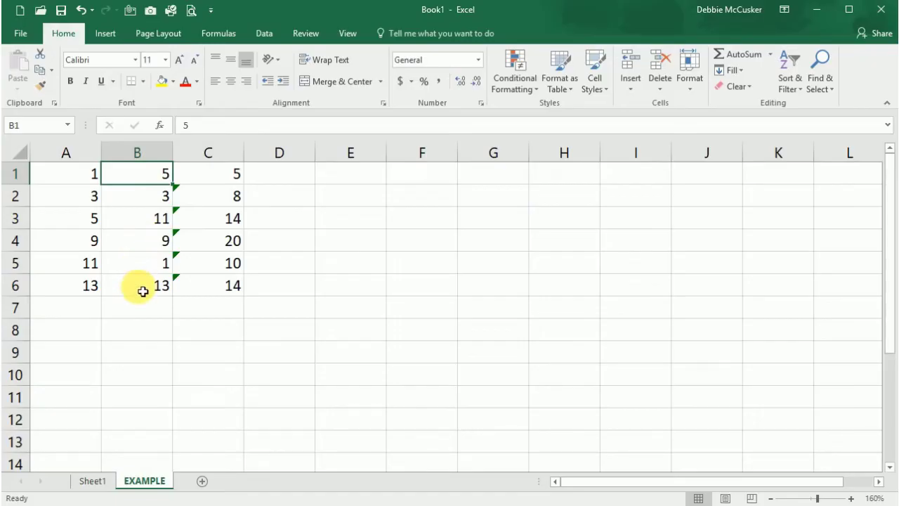
Review the running SUM formulas in C1 through C4.
{"action": "left_click", "coordinate": [222, 178]}
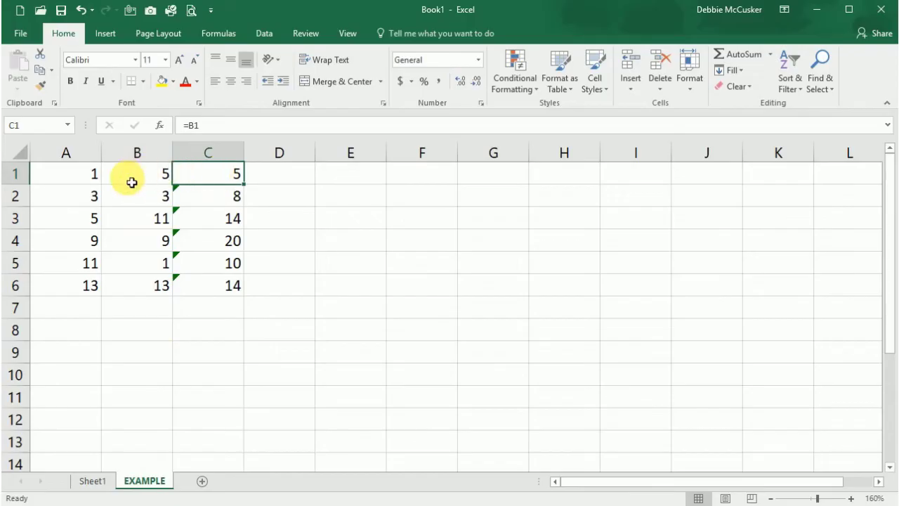
{"action": "left_click", "coordinate": [224, 126]}
{"action": "left_click", "coordinate": [226, 198]}
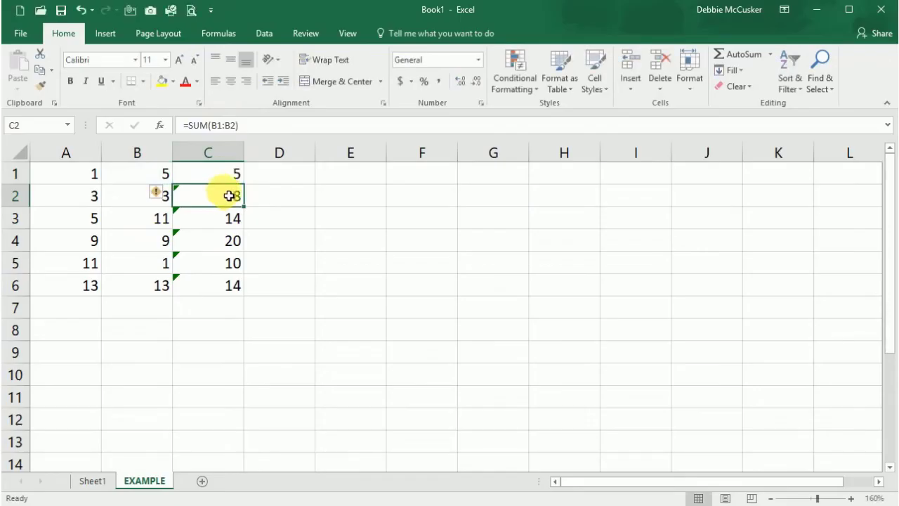
{"action": "left_click", "coordinate": [263, 135]}
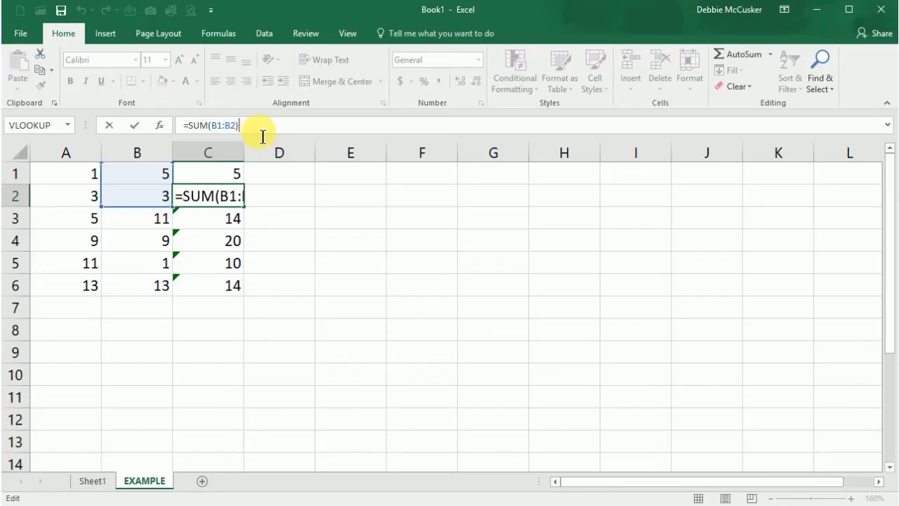
{"action": "key", "text": "Return"}
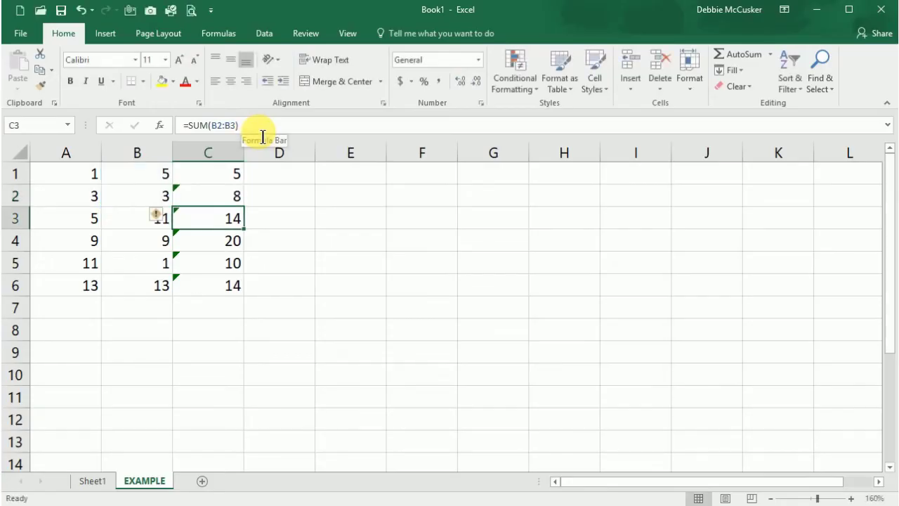
{"action": "left_click", "coordinate": [263, 136]}
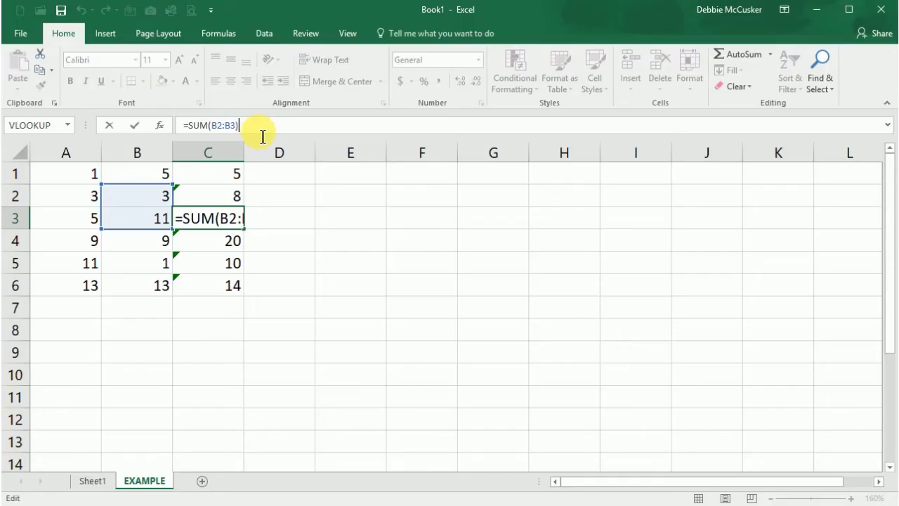
{"action": "key", "text": "Return"}
{"action": "left_click", "coordinate": [263, 136]}
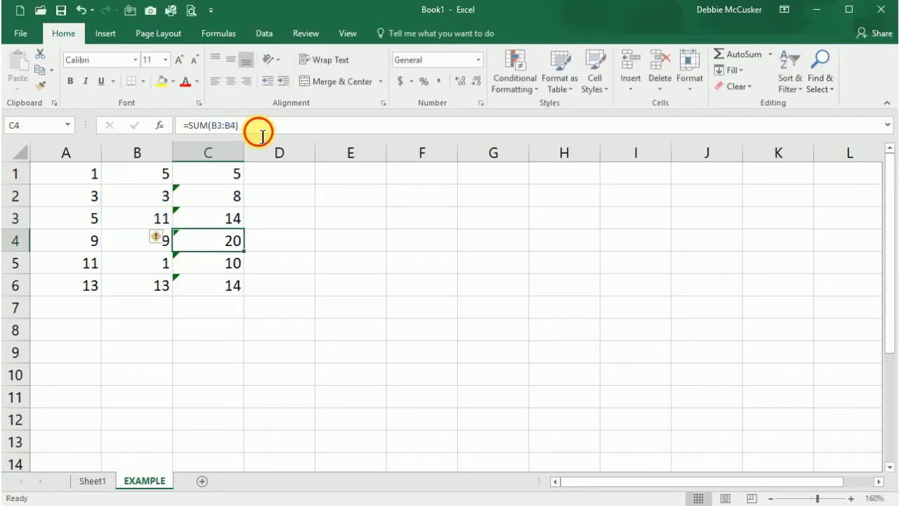
{"action": "key", "text": "Return"}
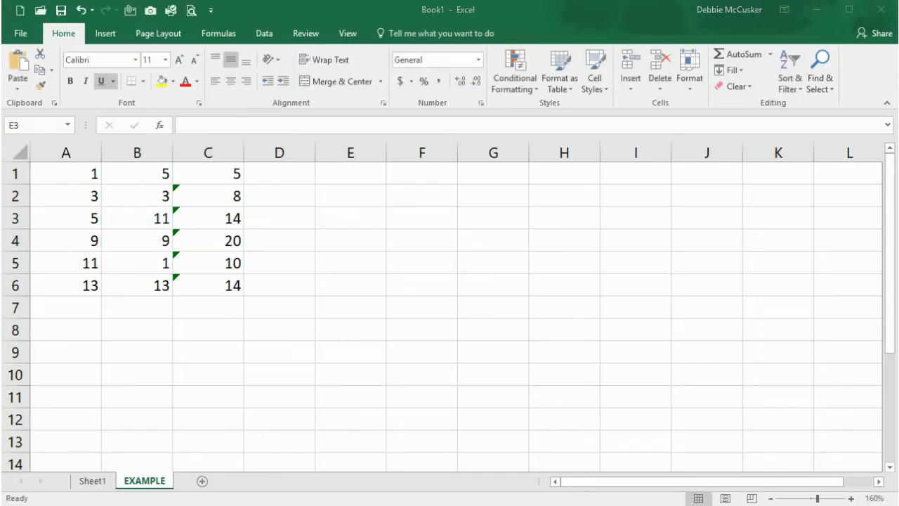
Paste the wikiHow Choose-Lottery-Numbers link into cell E3.
{"action": "left_click", "coordinate": [360, 225]}
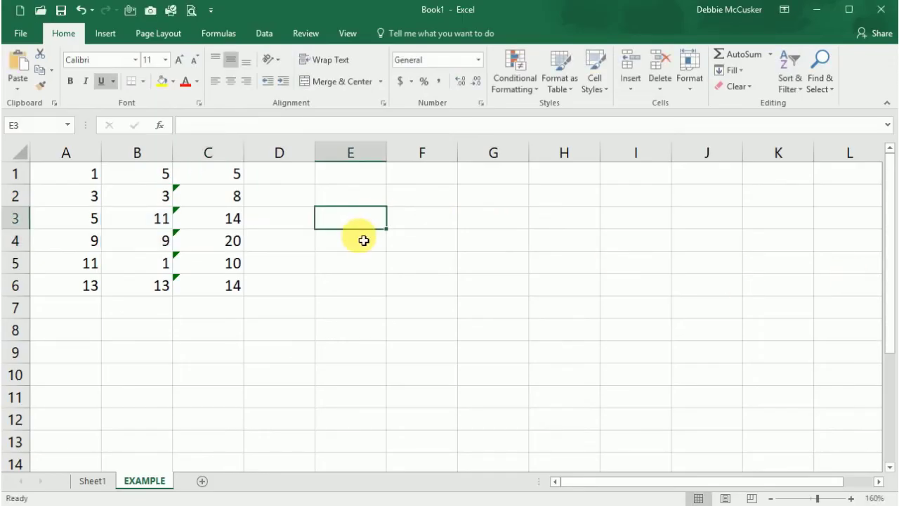
{"action": "type", "text": "https://www.wikihow.com/Choose-Lottery-Numbers"}
{"action": "left_click", "coordinate": [359, 236]}
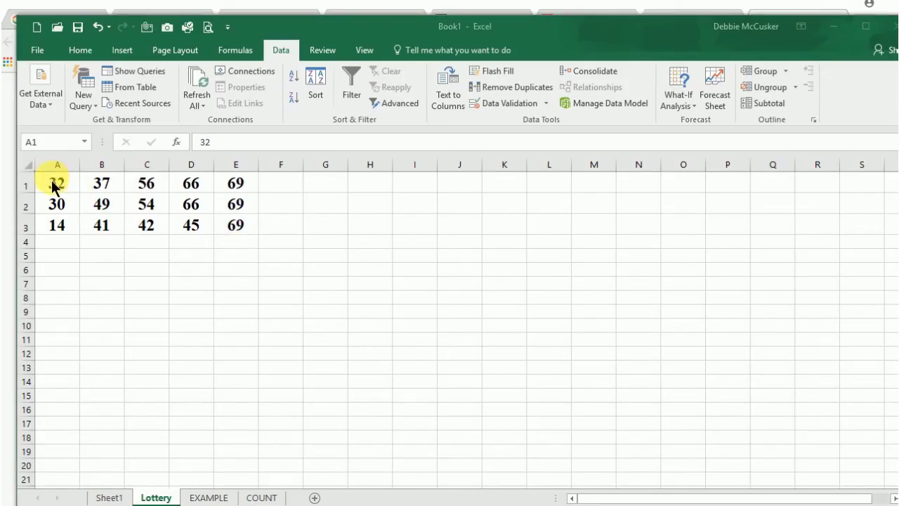
Select the three Lottery draws in A1:E3.
{"action": "left_click_drag", "start_coordinate": [56, 184], "coordinate": [242, 233]}
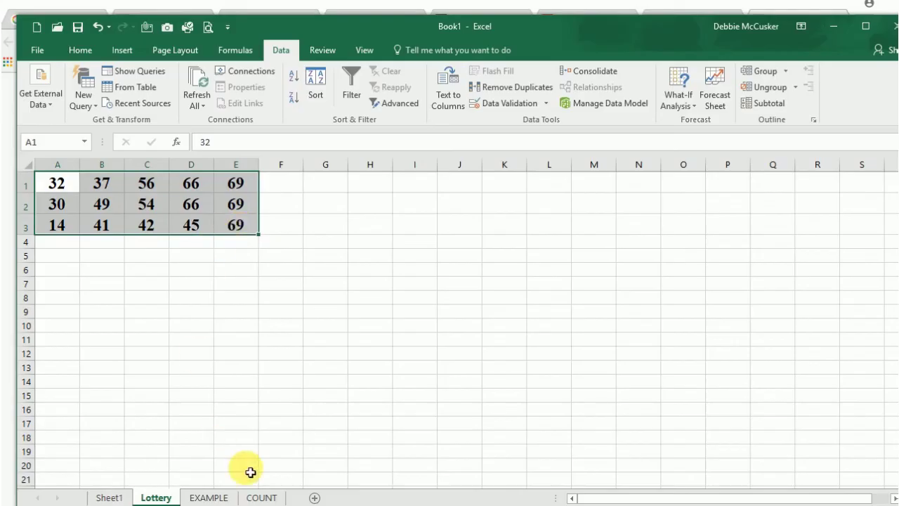
On the COUNT sheet, inspect the =COUNT(A1:A5) formula in A6.
{"action": "left_click", "coordinate": [266, 499]}
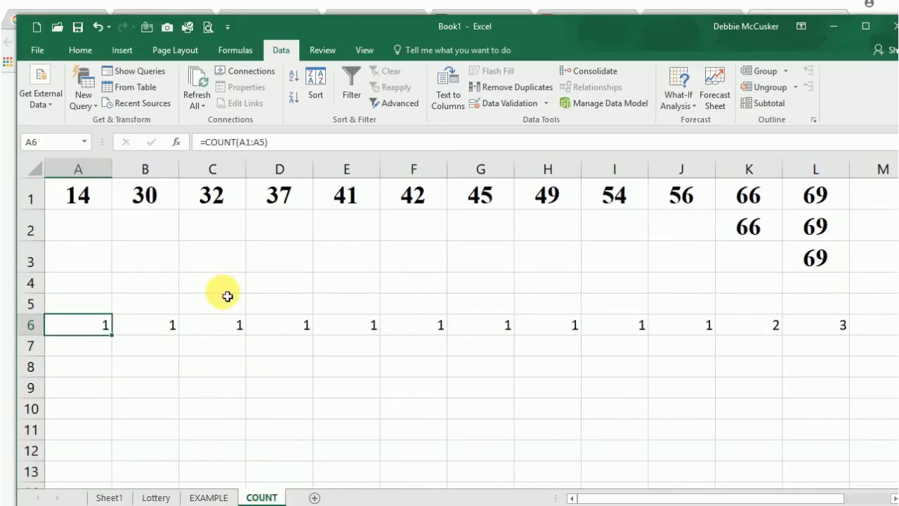
{"action": "left_click", "coordinate": [85, 195]}
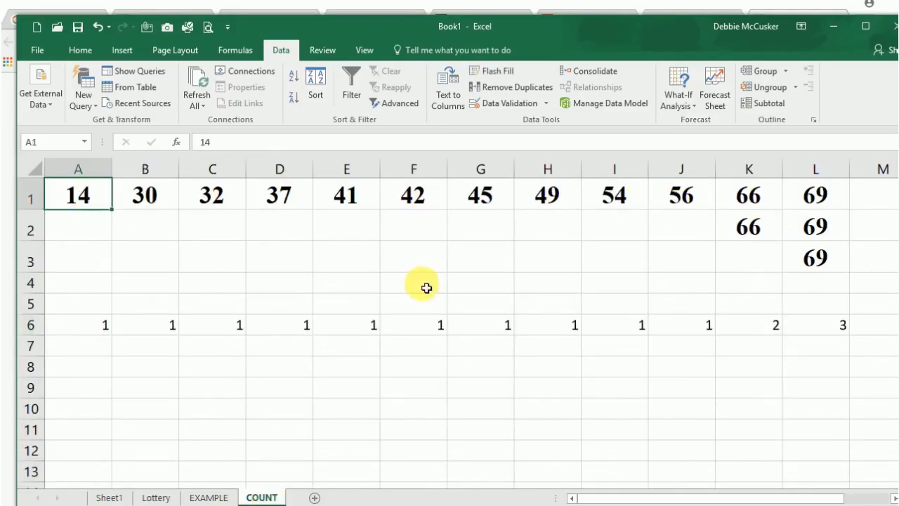
{"action": "left_click", "coordinate": [74, 324]}
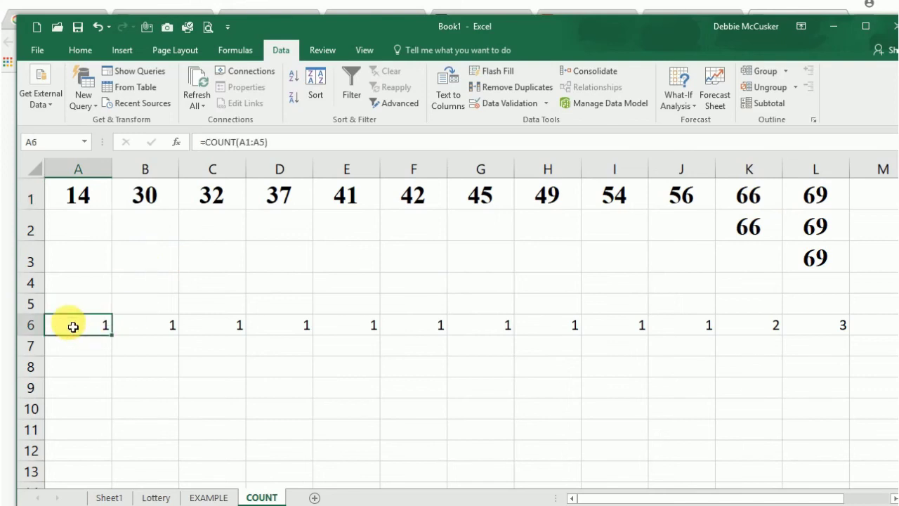
{"action": "left_click", "coordinate": [281, 143]}
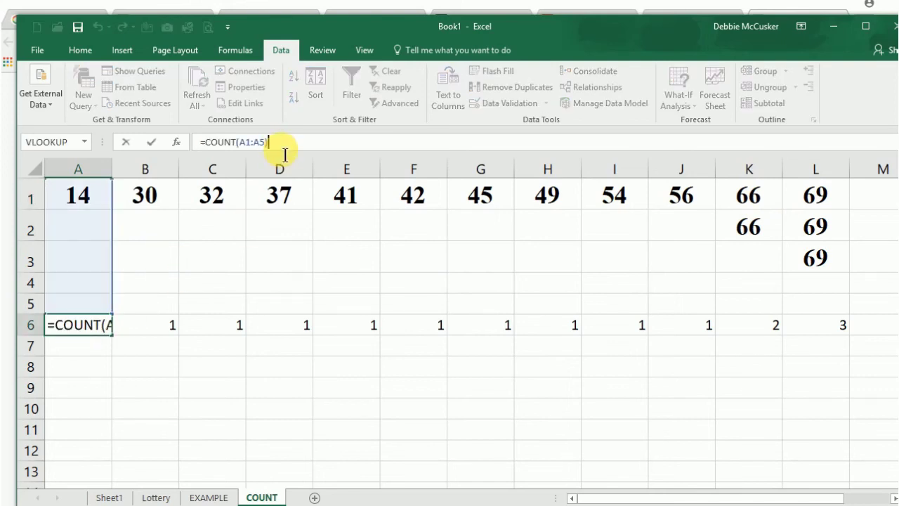
Enter 14 in A3 and check the updated tallies for 14, 69 and 66.
{"action": "left_click", "coordinate": [54, 249]}
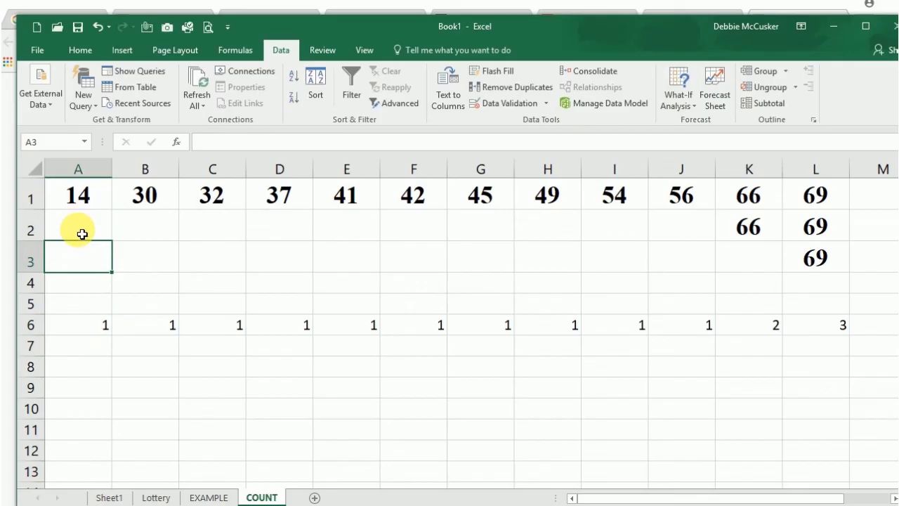
{"action": "type", "text": "14"}
{"action": "key", "text": "Return"}
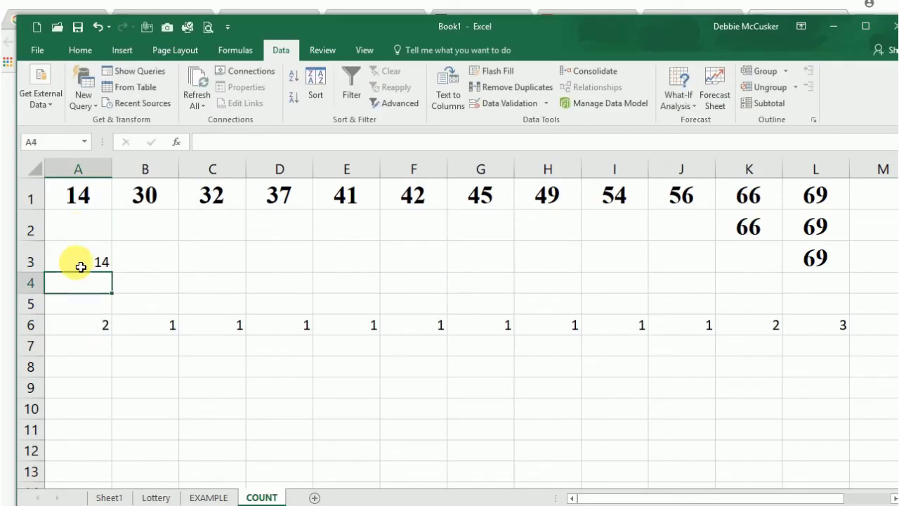
{"action": "left_click", "coordinate": [85, 322]}
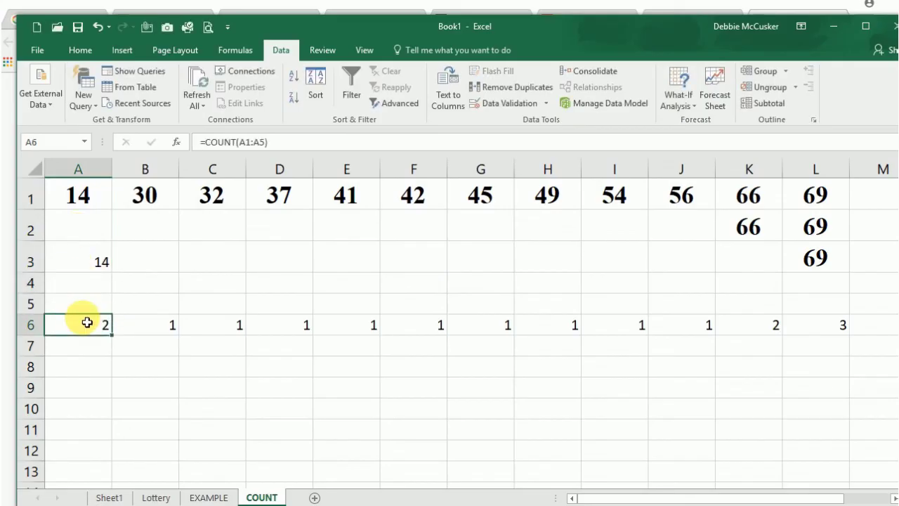
{"action": "left_click", "coordinate": [820, 335]}
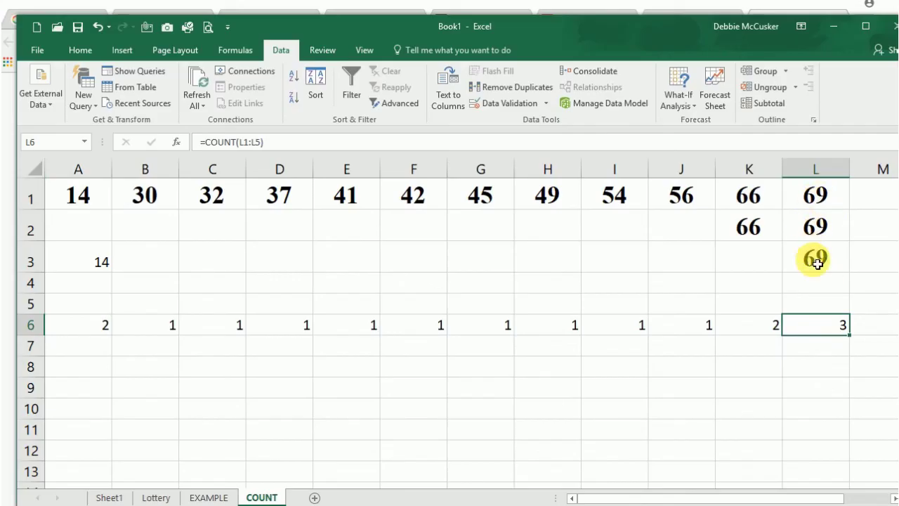
{"action": "left_click", "coordinate": [756, 326]}
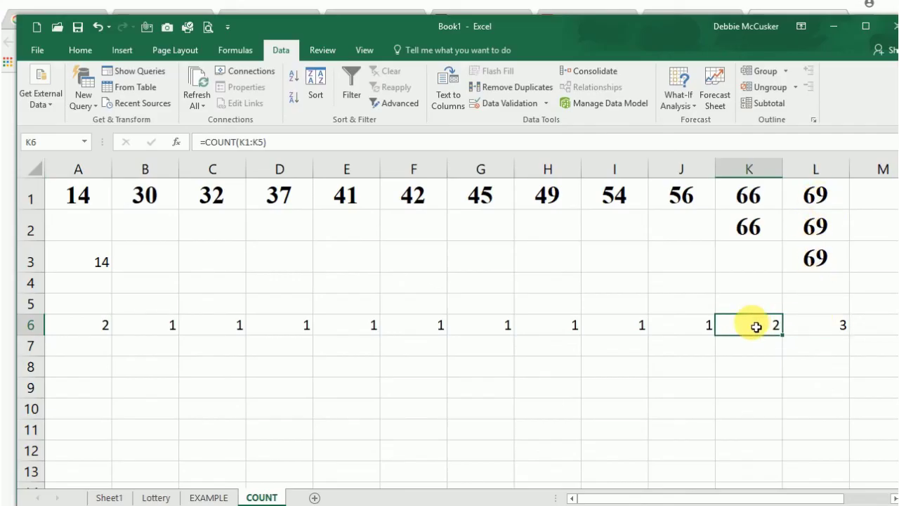